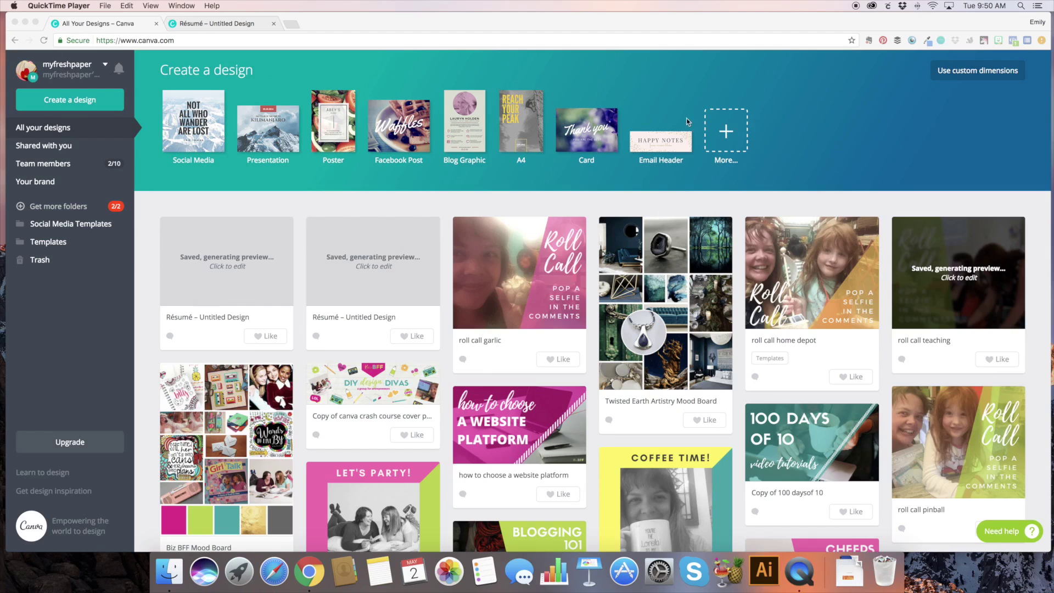
- Create a new Résumé design and apply the teal-and-charcoal graphic designer layout
{"action": "left_click", "coordinate": [749, 131]}
{"action": "left_click", "coordinate": [726, 131]}
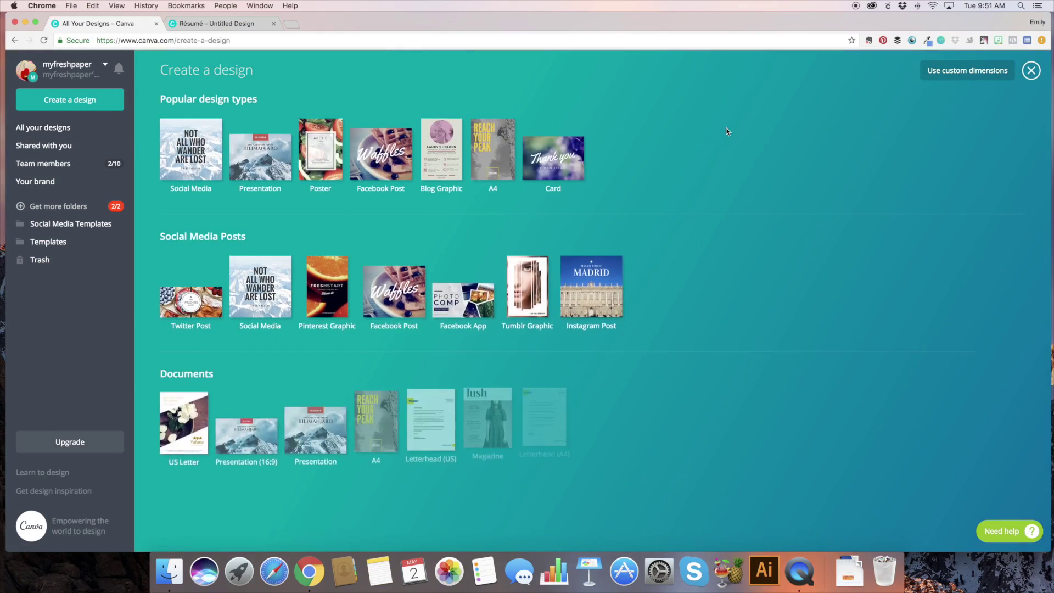
{"action": "left_click", "coordinate": [697, 431]}
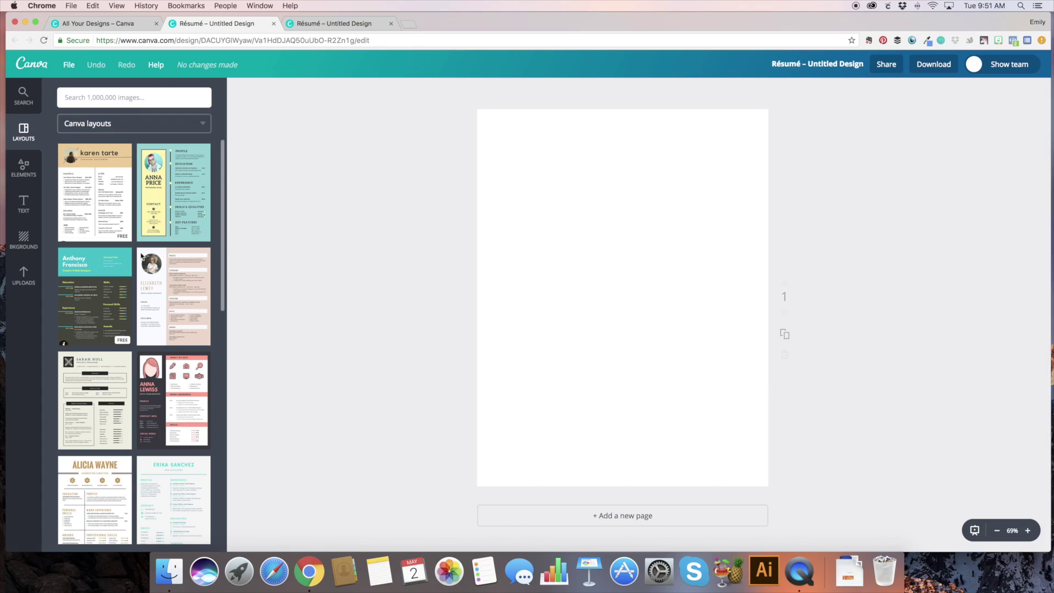
{"action": "left_click", "coordinate": [103, 286]}
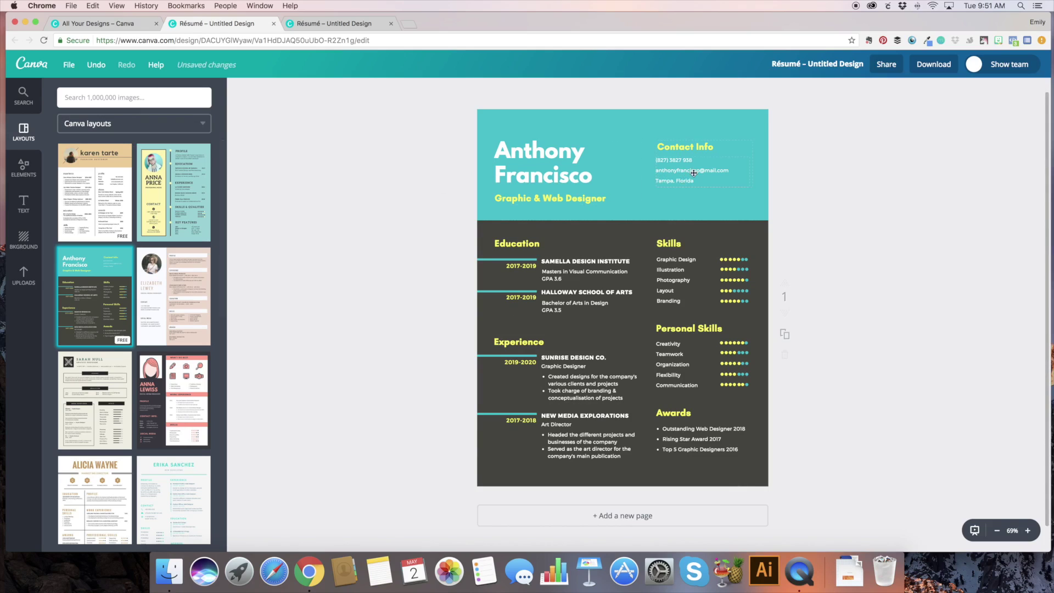
{"action": "left_click", "coordinate": [743, 170]}
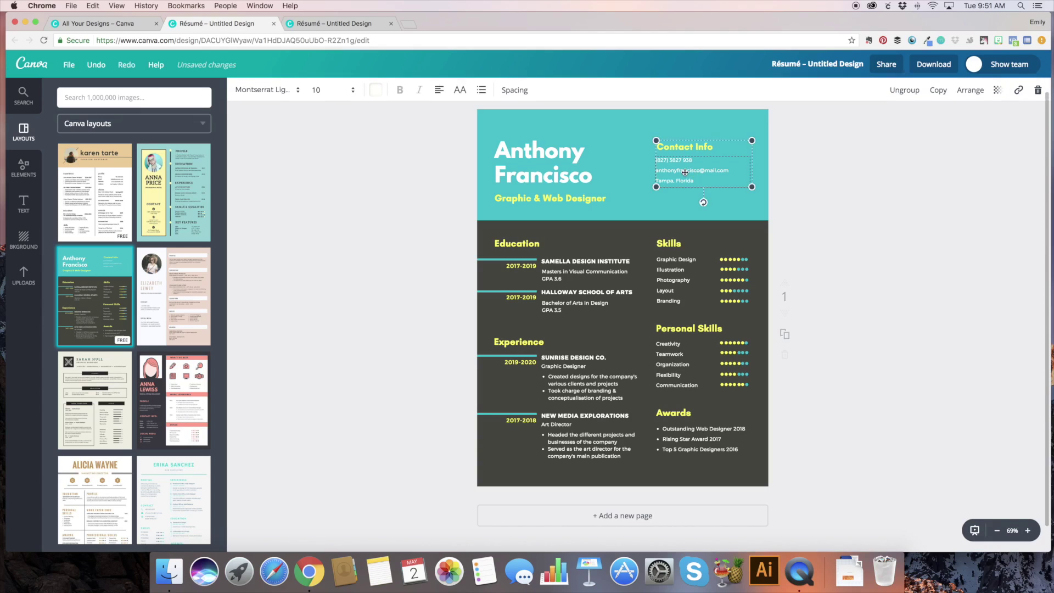
{"action": "left_click", "coordinate": [743, 170]}
{"action": "left_click", "coordinate": [733, 169]}
{"action": "key", "text": "Return"}
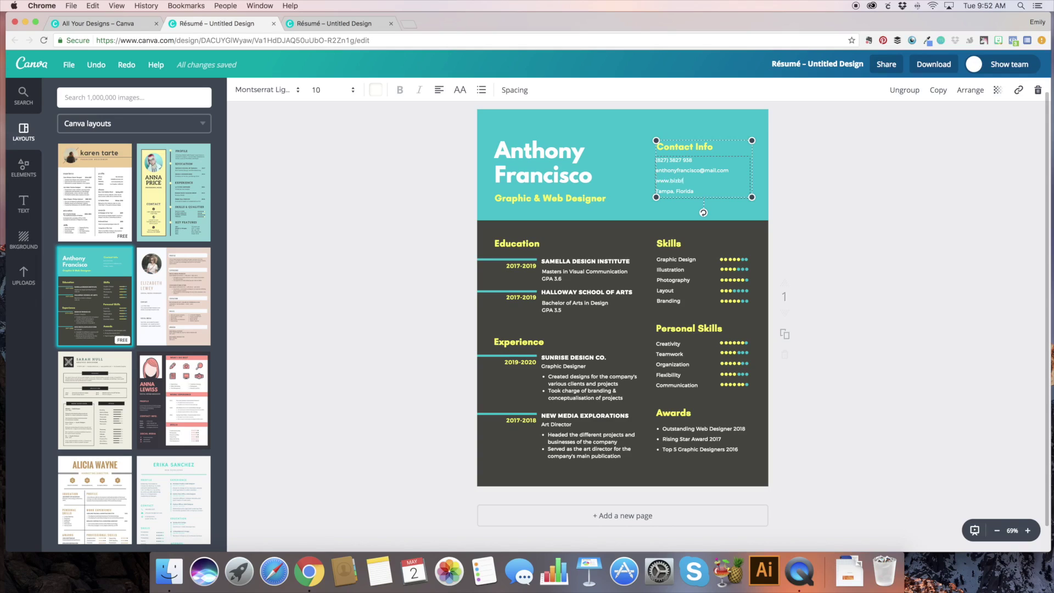
{"action": "type", "text": "www.bizbff.com"}
{"action": "scroll", "coordinate": [758, 250], "scroll_direction": "down", "scroll_amount": 1}
{"action": "left_click", "coordinate": [1027, 530]}
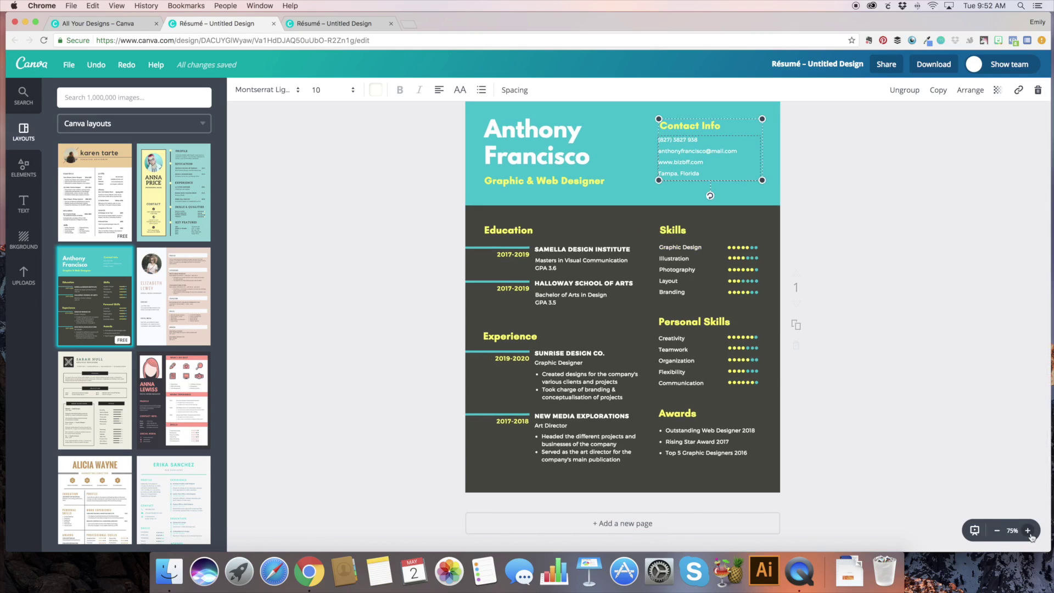
{"action": "left_click", "coordinate": [1027, 530]}
{"action": "left_click", "coordinate": [1027, 530]}
{"action": "scroll", "coordinate": [646, 240], "scroll_direction": "up", "scroll_amount": 4}
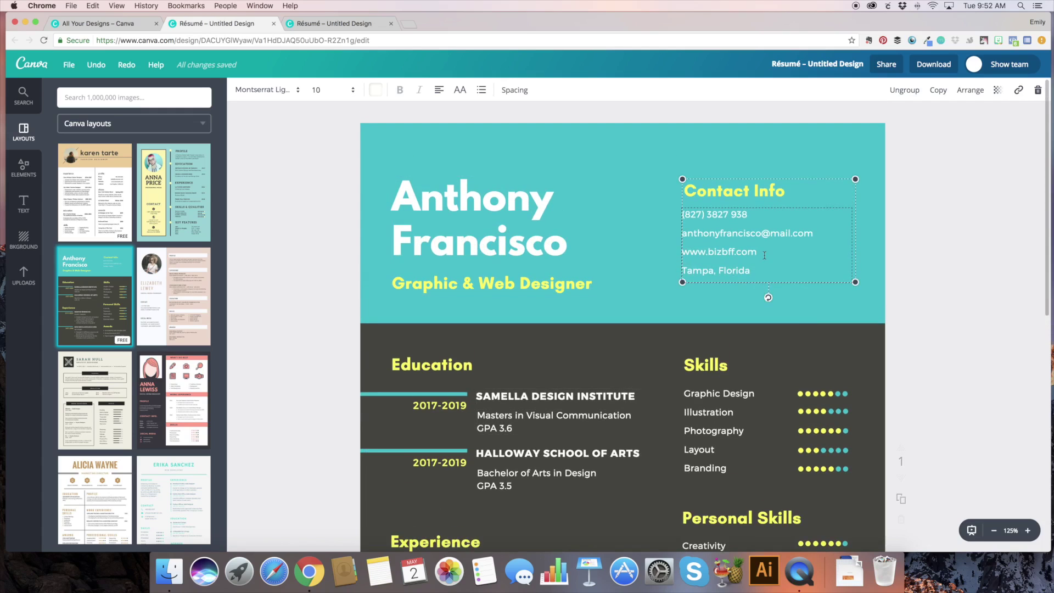
{"action": "left_click_drag", "start_coordinate": [763, 253], "coordinate": [685, 253]}
{"action": "left_click", "coordinate": [1020, 93]}
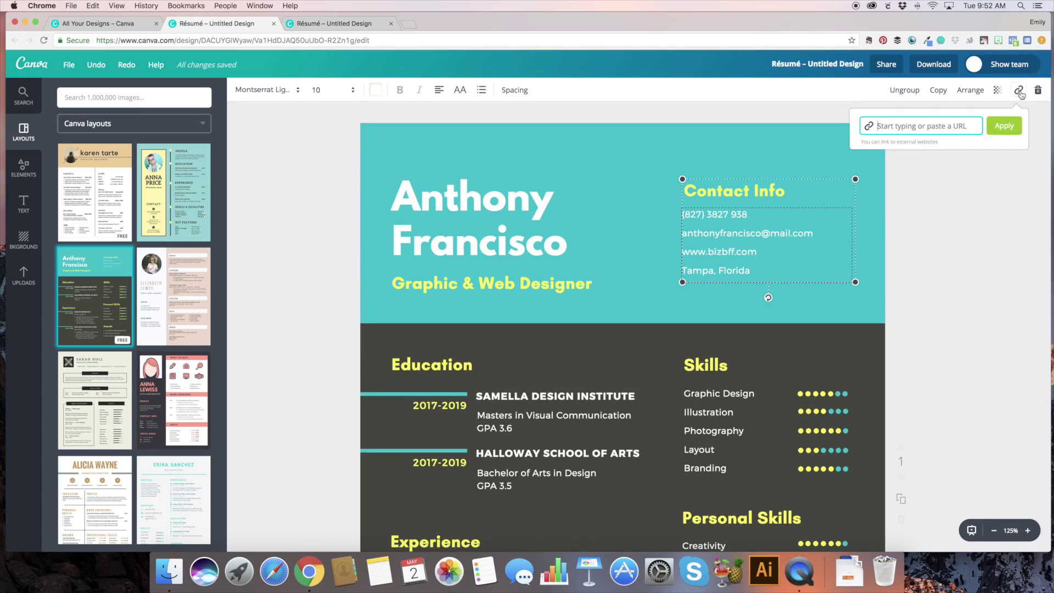
{"action": "type", "text": "http://"}
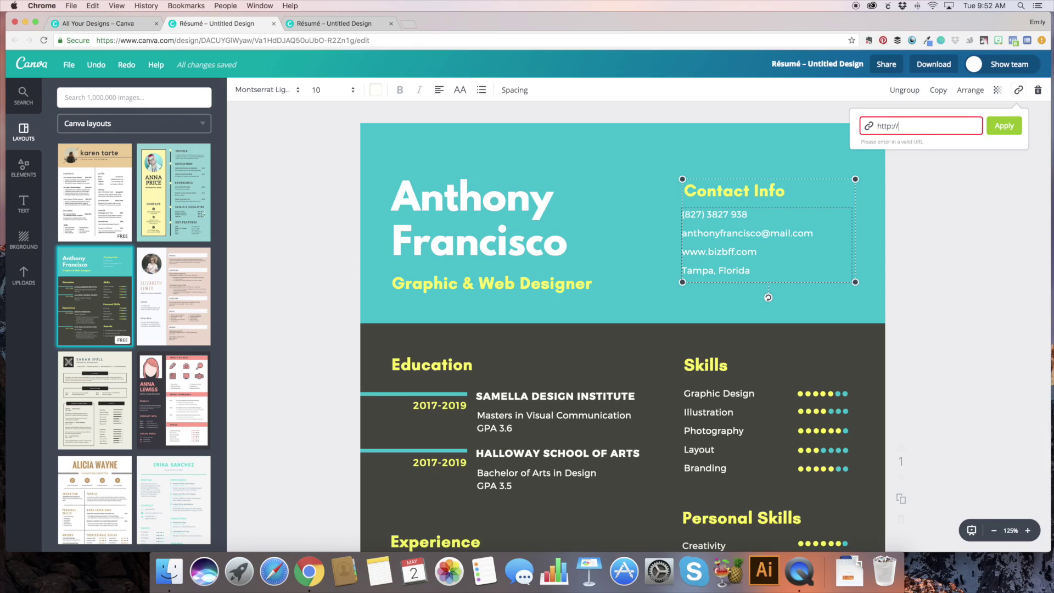
{"action": "type", "text": "www.biz."}
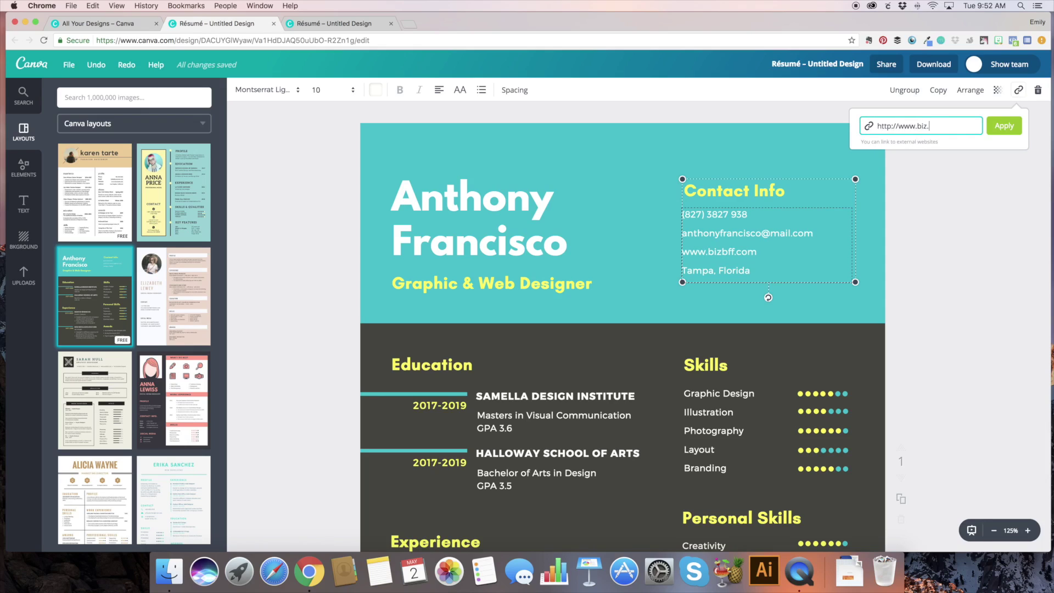
{"action": "key", "text": "BackSpace"}
{"action": "type", "text": "bff.com"}
{"action": "left_click", "coordinate": [1005, 127]}
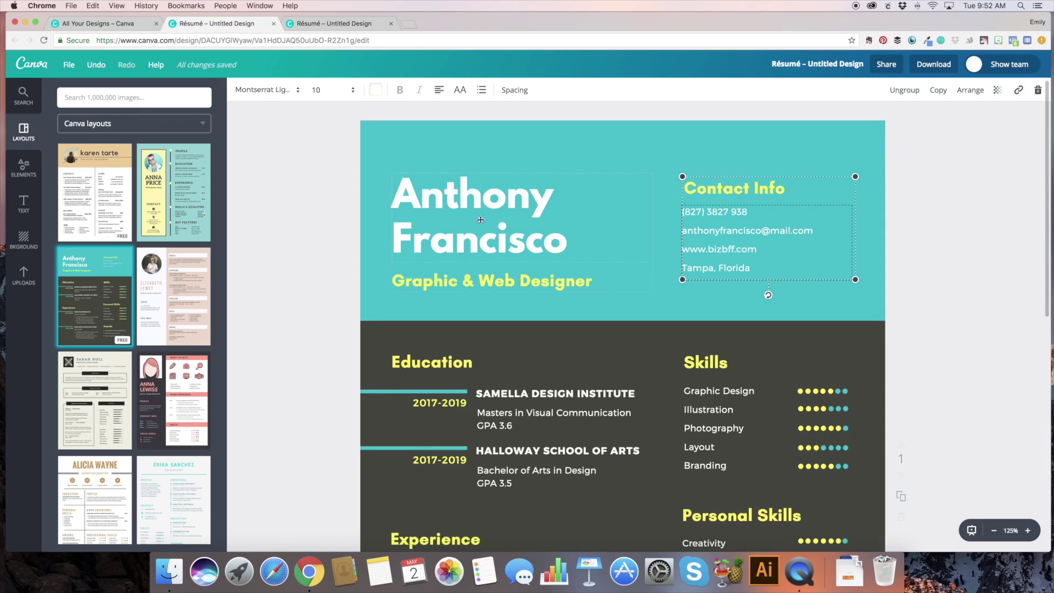
{"action": "scroll", "coordinate": [478, 225], "scroll_direction": "down", "scroll_amount": 1}
- Add the yellow lightbulb icon from Elements > Icons to the résumé page
{"action": "scroll", "coordinate": [478, 225], "scroll_direction": "down", "scroll_amount": 8}
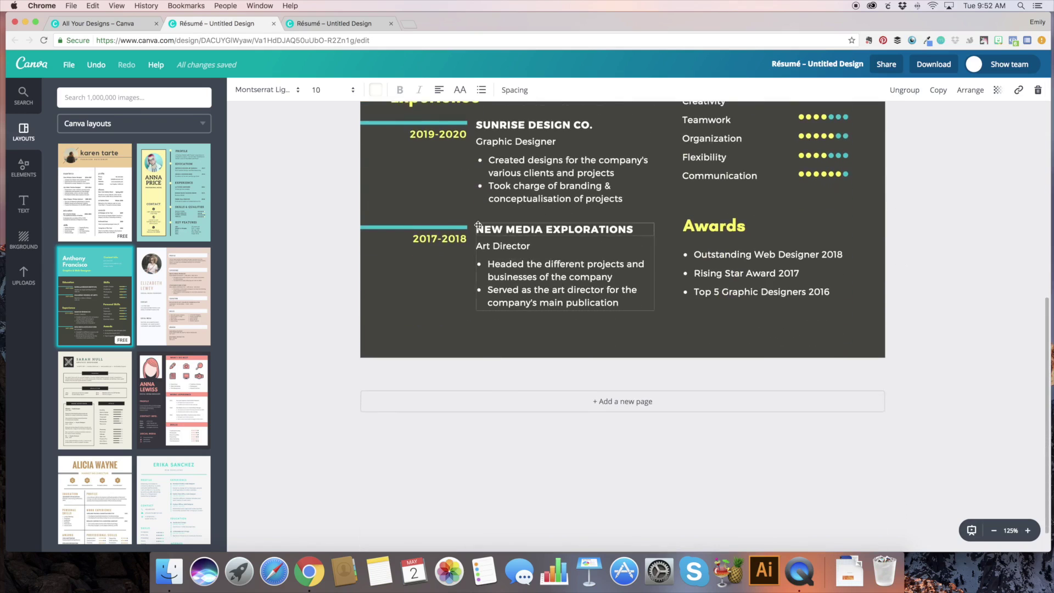
{"action": "scroll", "coordinate": [478, 225], "scroll_direction": "up", "scroll_amount": 8}
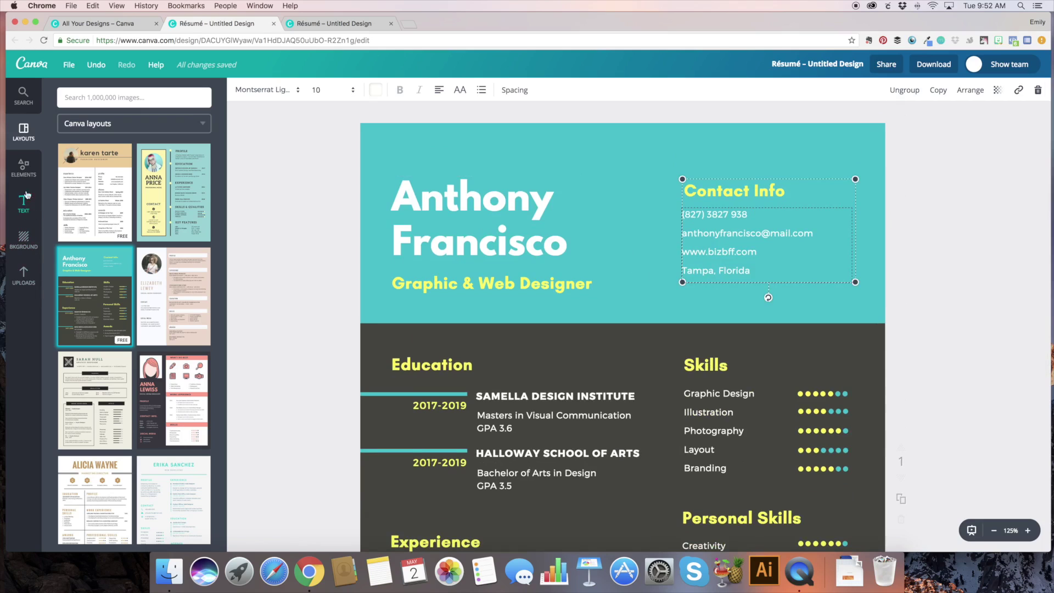
{"action": "left_click", "coordinate": [27, 173]}
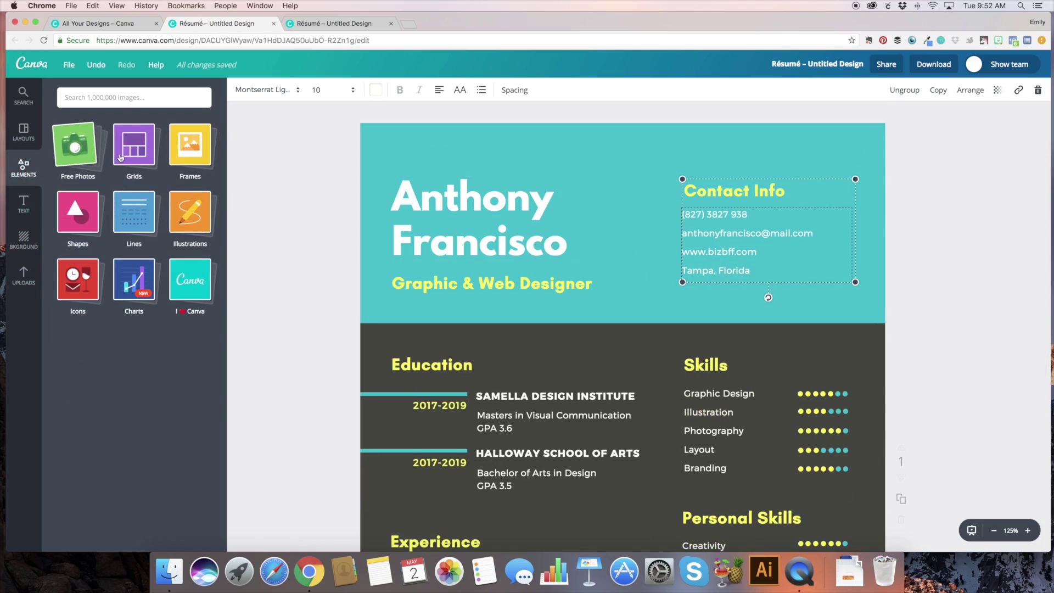
{"action": "left_click", "coordinate": [77, 263]}
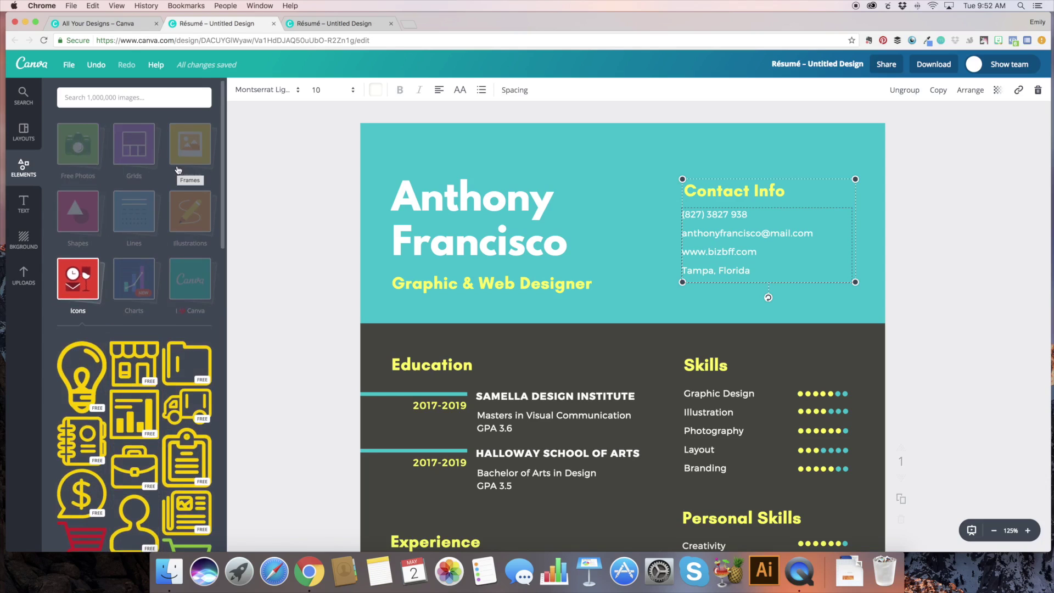
{"action": "scroll", "coordinate": [178, 169], "scroll_direction": "down", "scroll_amount": 2}
{"action": "left_click", "coordinate": [82, 281]}
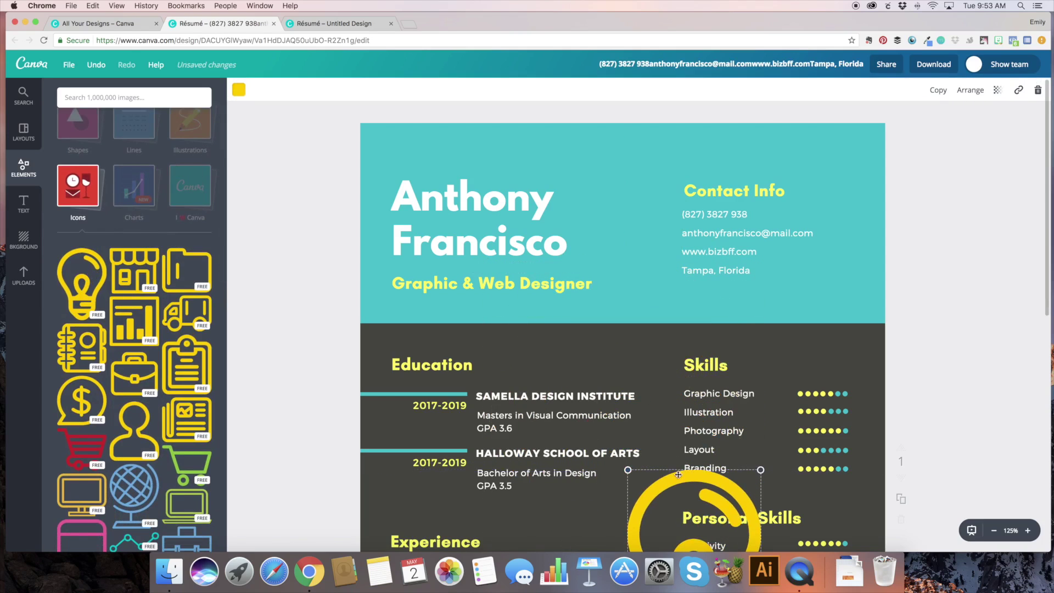
- Shrink the lightbulb, place it beside the name in the header, and recolour it light yellow
{"action": "left_click_drag", "start_coordinate": [686, 480], "coordinate": [619, 201]}
{"action": "left_click_drag", "start_coordinate": [701, 193], "coordinate": [583, 319]}
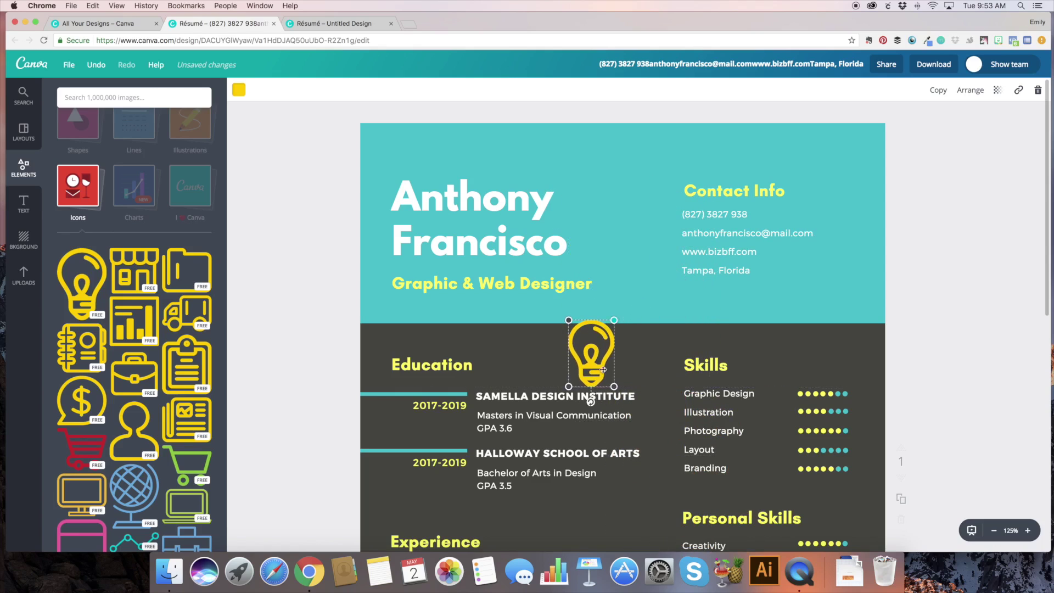
{"action": "left_click_drag", "start_coordinate": [604, 362], "coordinate": [604, 228]}
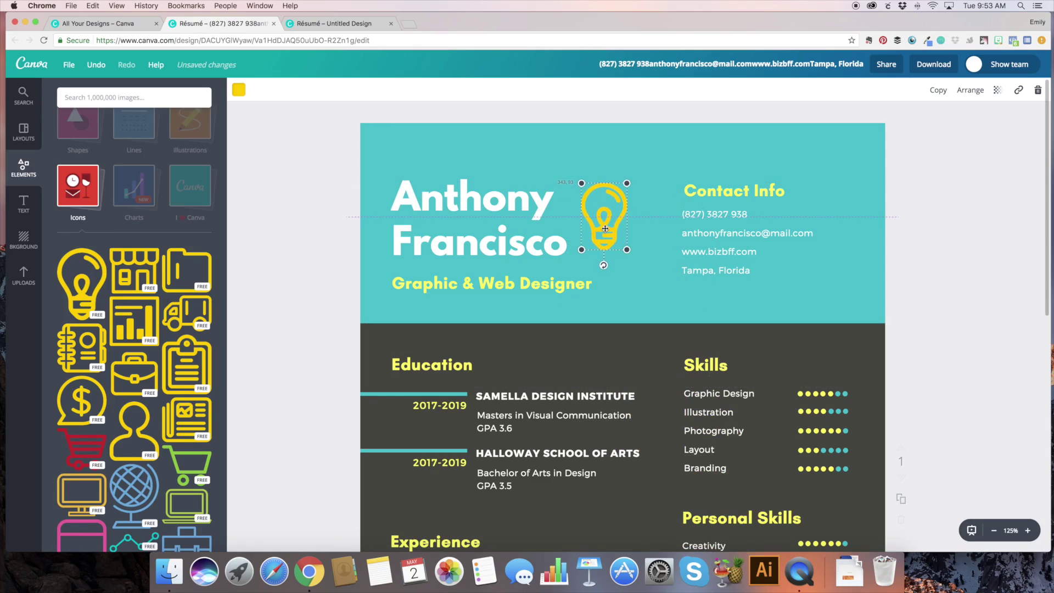
{"action": "left_click", "coordinate": [238, 89]}
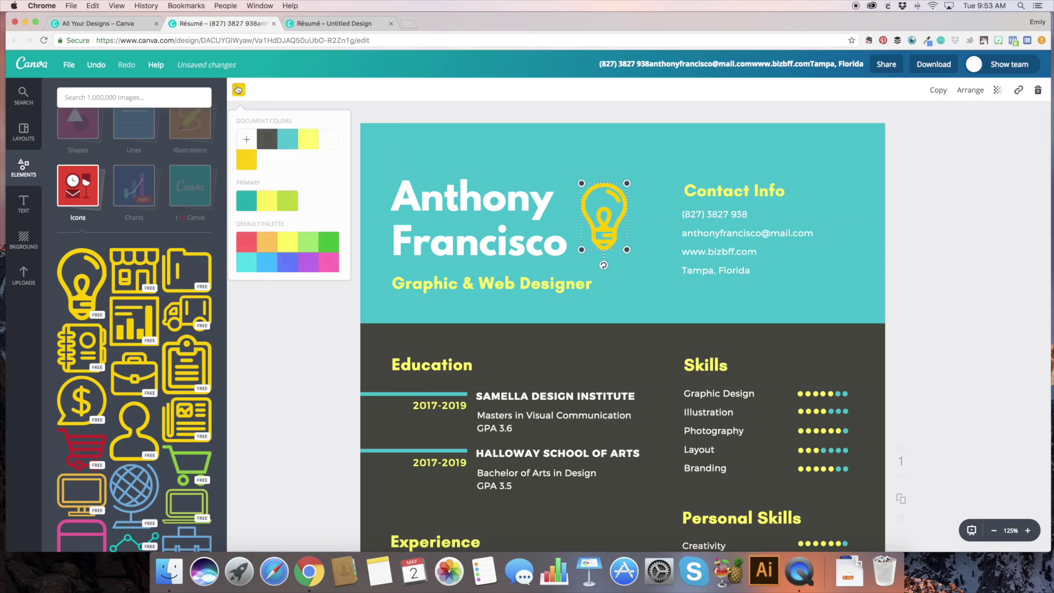
{"action": "left_click", "coordinate": [317, 134]}
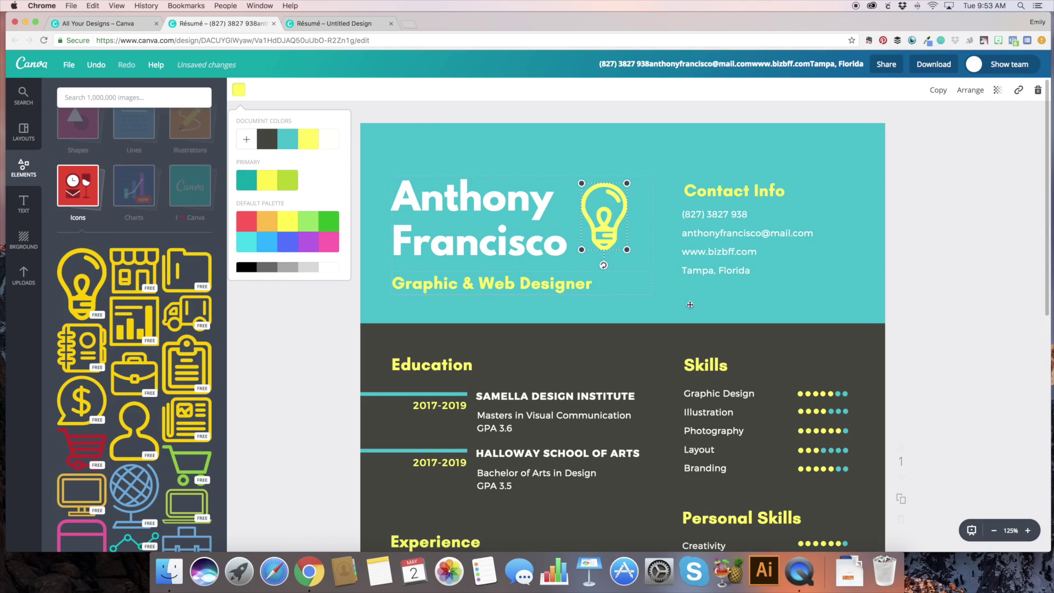
{"action": "left_click", "coordinate": [626, 244]}
- Undo the last change and select only the lightbulb icon from the header group
{"action": "left_click", "coordinate": [651, 212]}
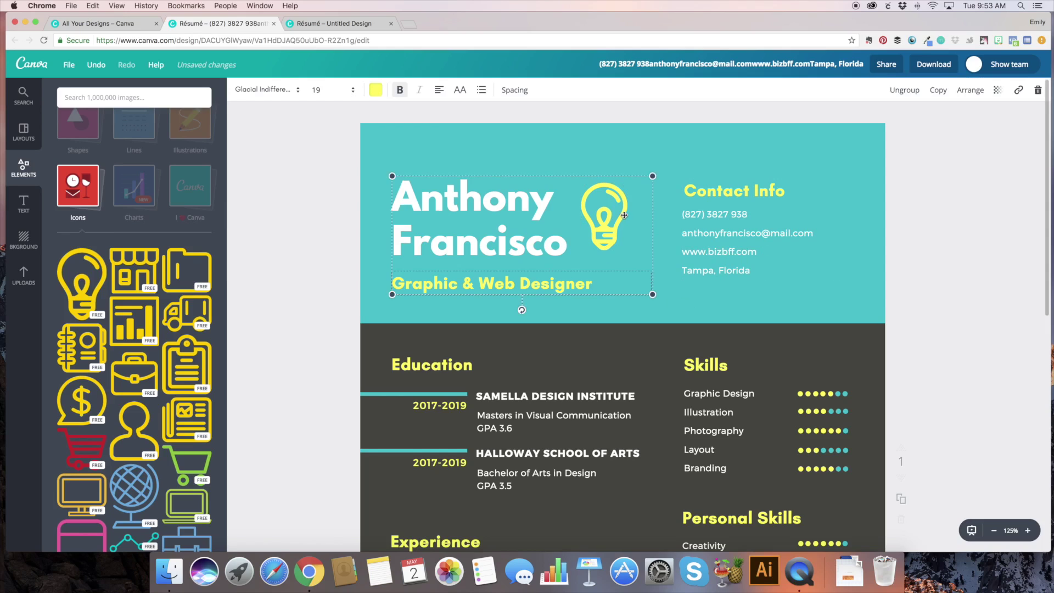
{"action": "key", "text": "super+z"}
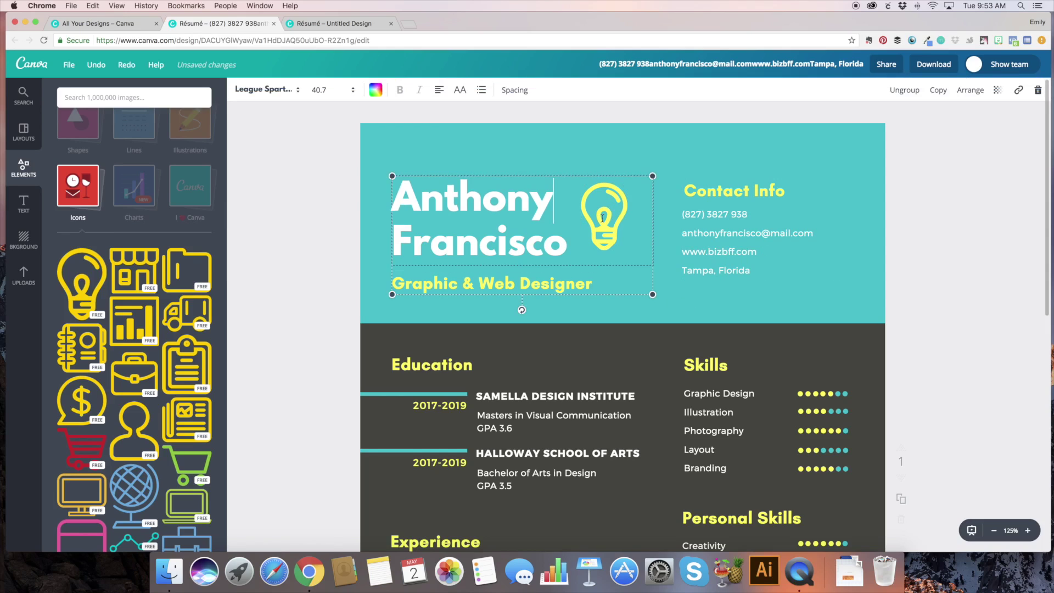
{"action": "left_click", "coordinate": [667, 144]}
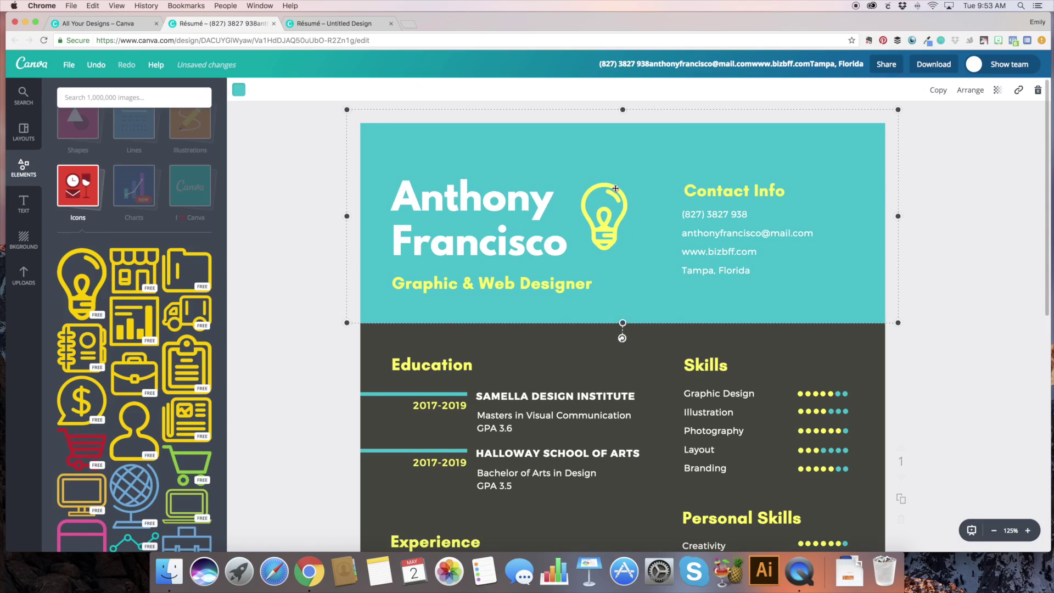
{"action": "left_click", "coordinate": [615, 188]}
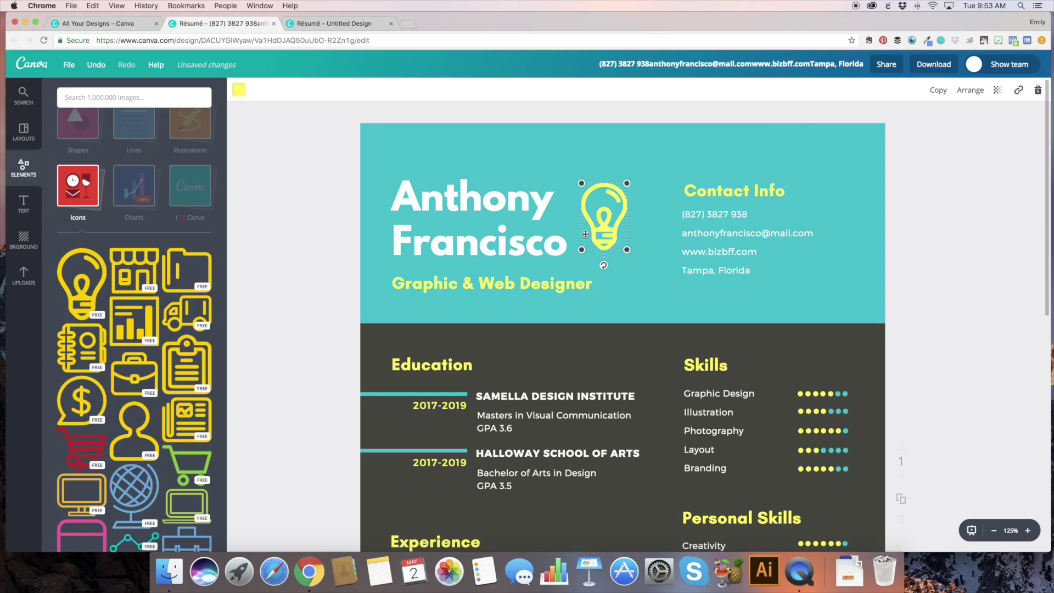
{"action": "left_click", "coordinate": [1019, 90]}
{"action": "type", "text": "http"}
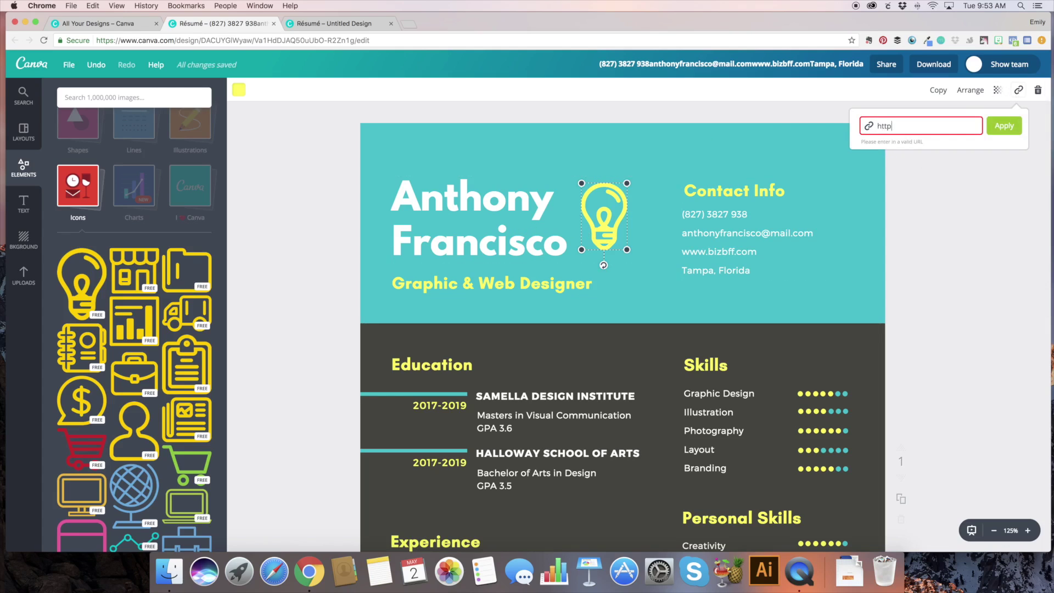
{"action": "type", "text": "://www.bizbff.com"}
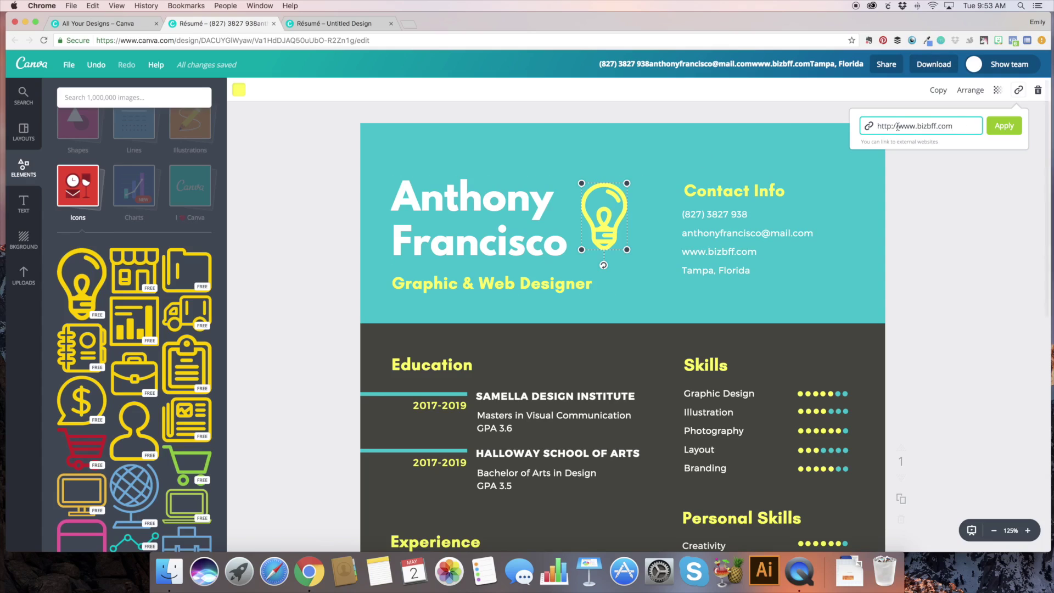
{"action": "left_click", "coordinate": [1011, 128]}
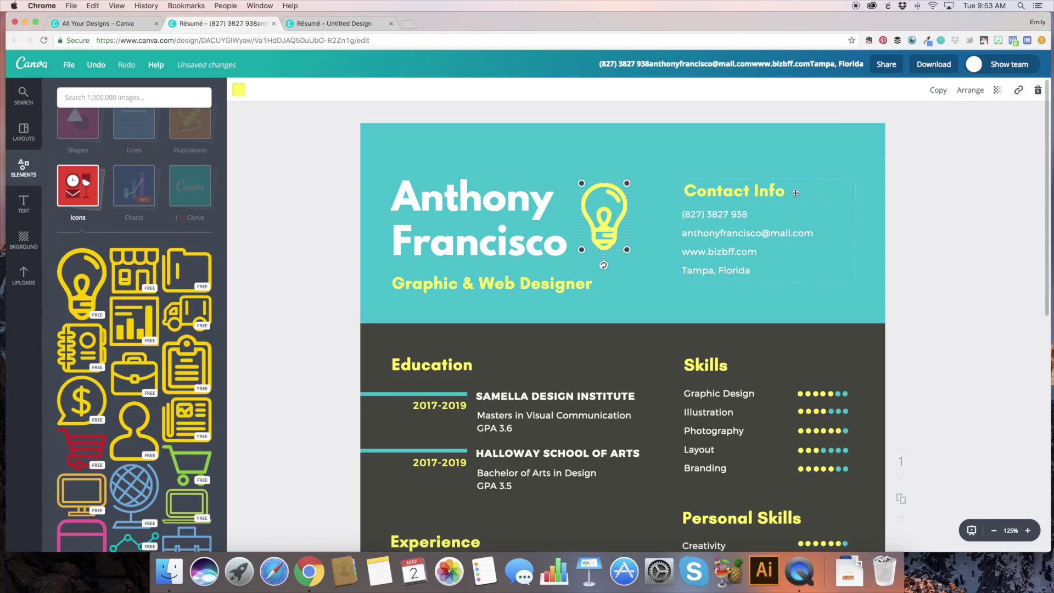
- Download the résumé with file type PDF Standard
{"action": "left_click", "coordinate": [934, 65]}
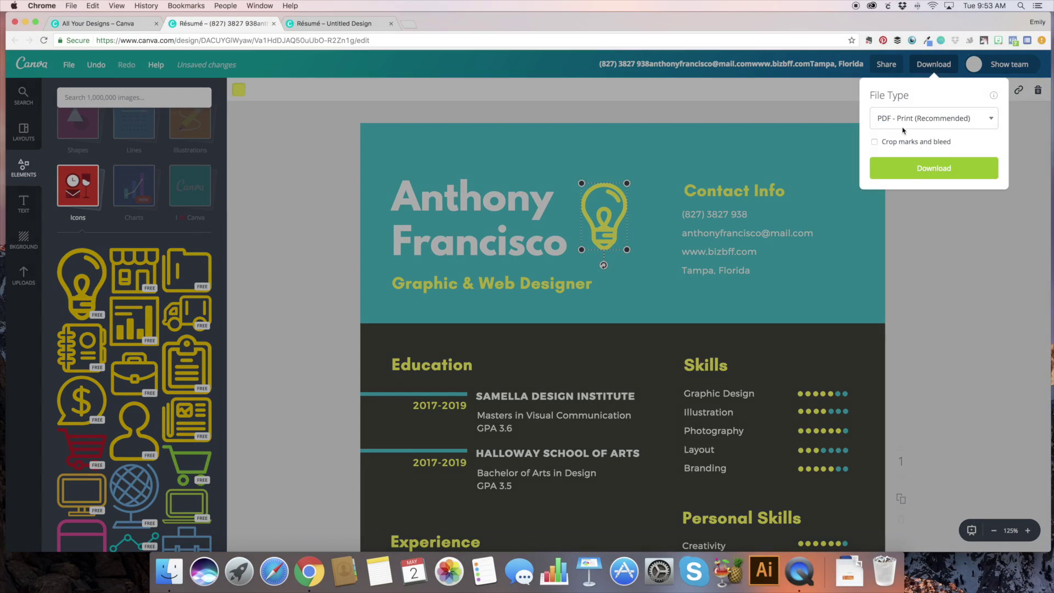
{"action": "left_click", "coordinate": [899, 122]}
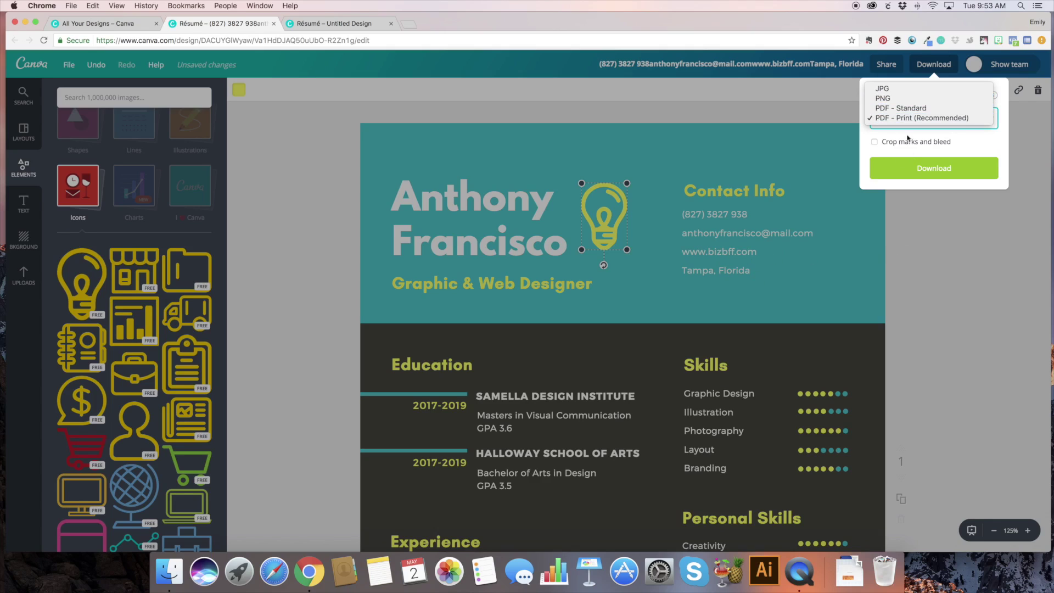
{"action": "left_click", "coordinate": [896, 114]}
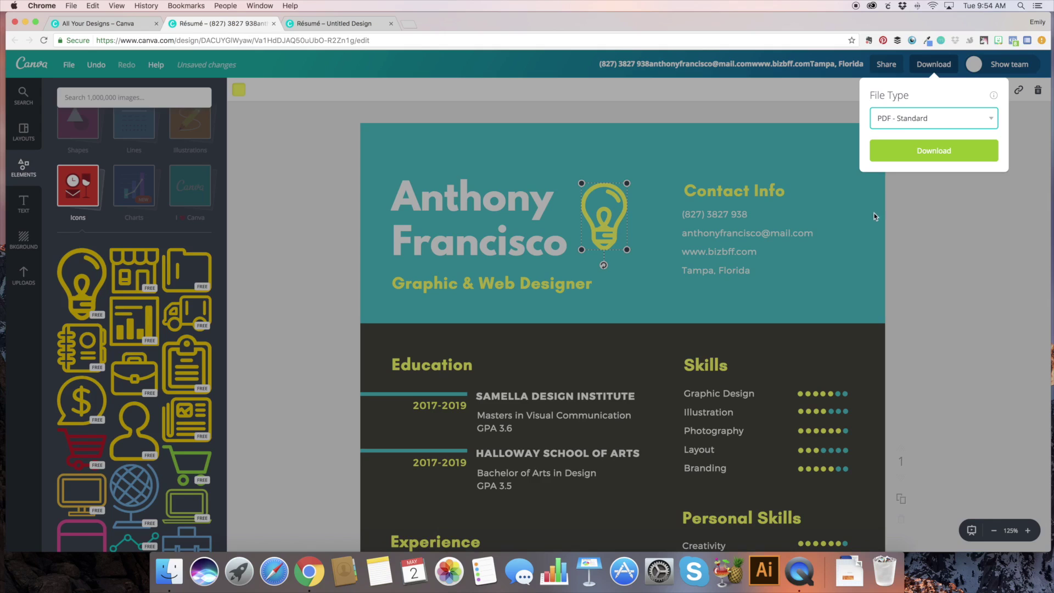
{"action": "left_click", "coordinate": [926, 155]}
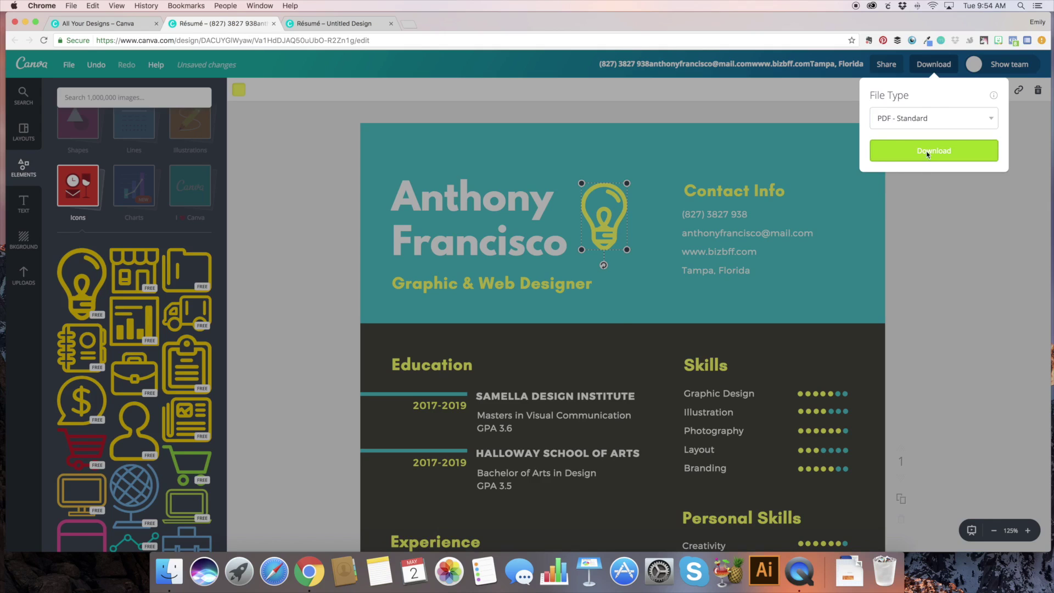
- Open the downloaded résumé PDF from the recent downloads
{"action": "scroll", "coordinate": [927, 155], "scroll_direction": "down", "scroll_amount": 4}
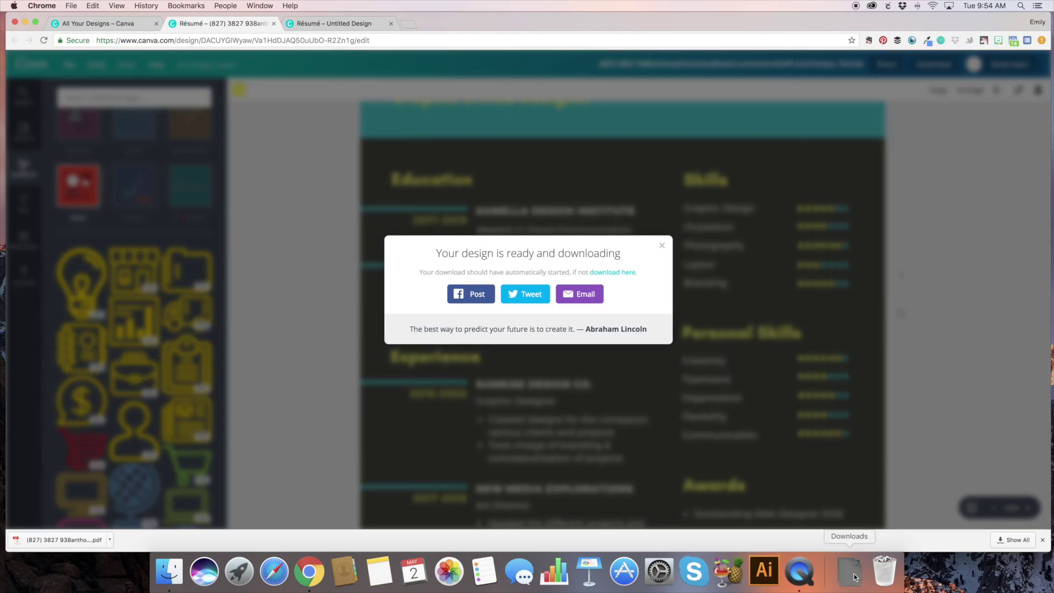
{"action": "left_click", "coordinate": [849, 571]}
{"action": "left_click", "coordinate": [932, 532]}
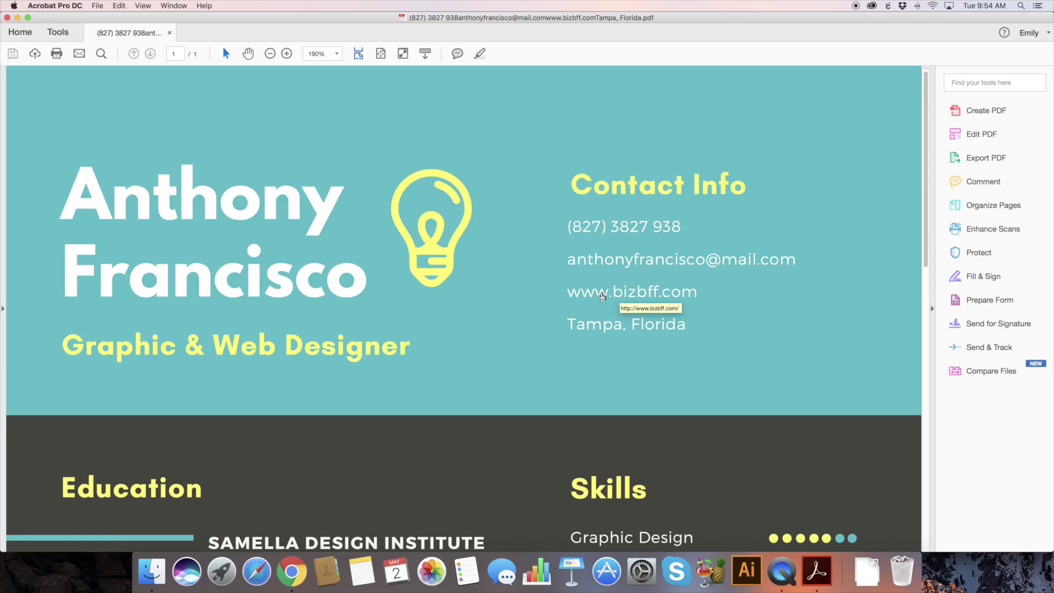
{"action": "left_click", "coordinate": [628, 290]}
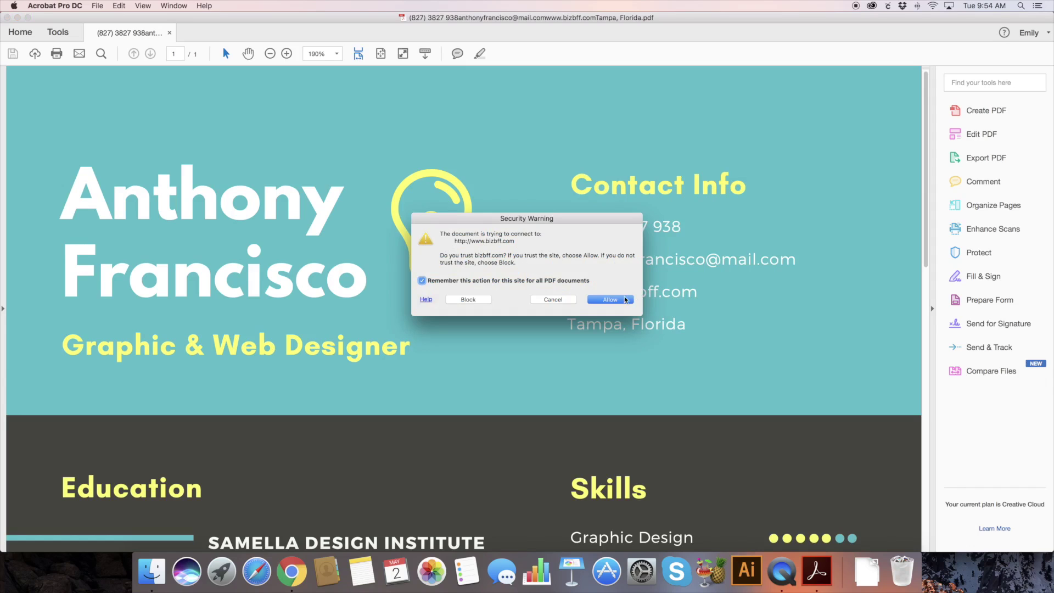
{"action": "left_click", "coordinate": [610, 301]}
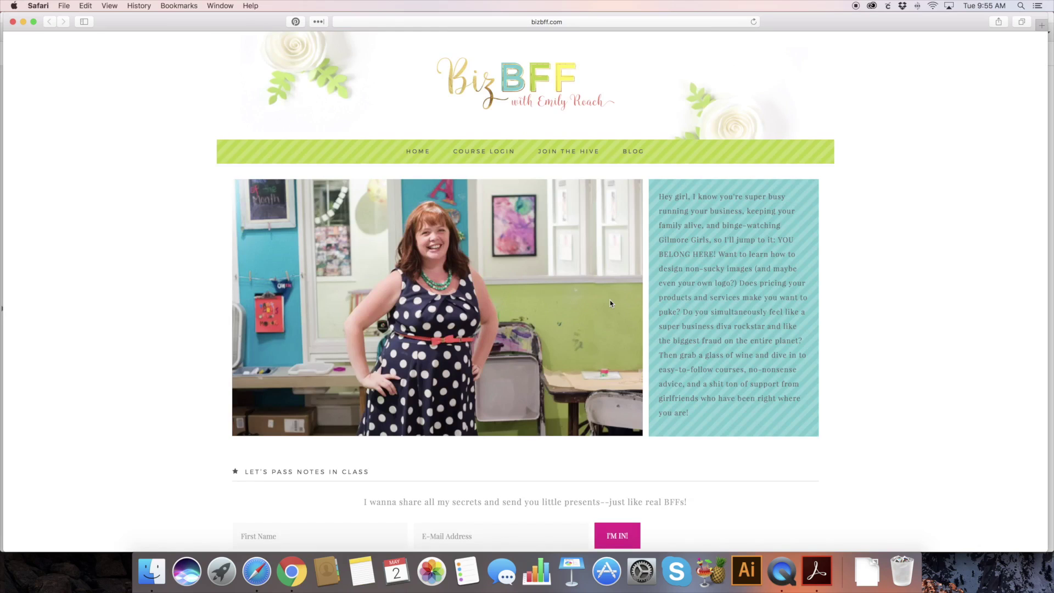
- Test the lightbulb's link in the Acrobat PDF, then return to the Canva editor in Chrome
{"action": "left_click", "coordinate": [817, 571]}
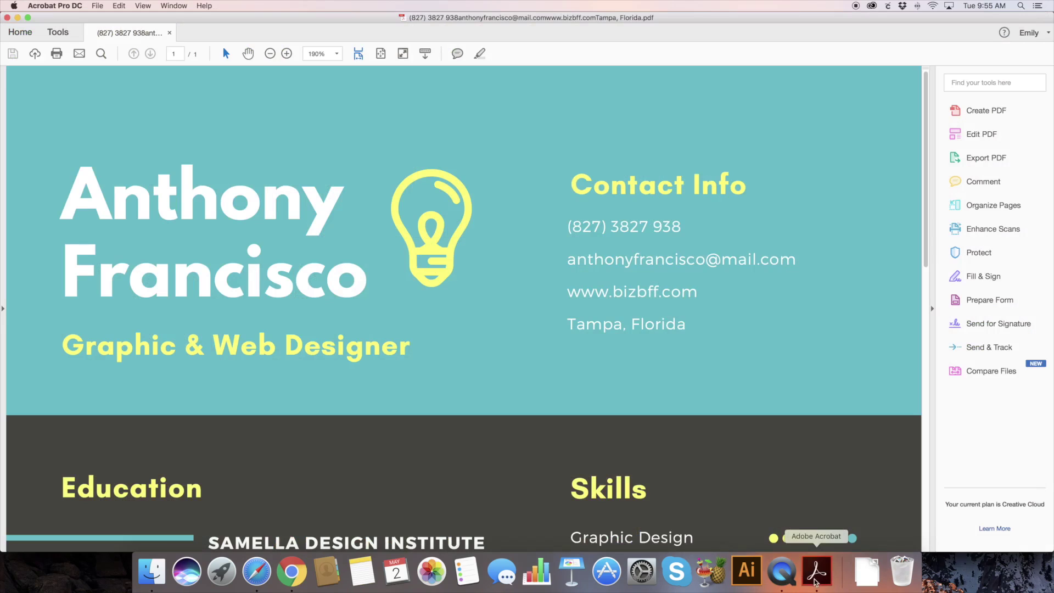
{"action": "left_click", "coordinate": [461, 235]}
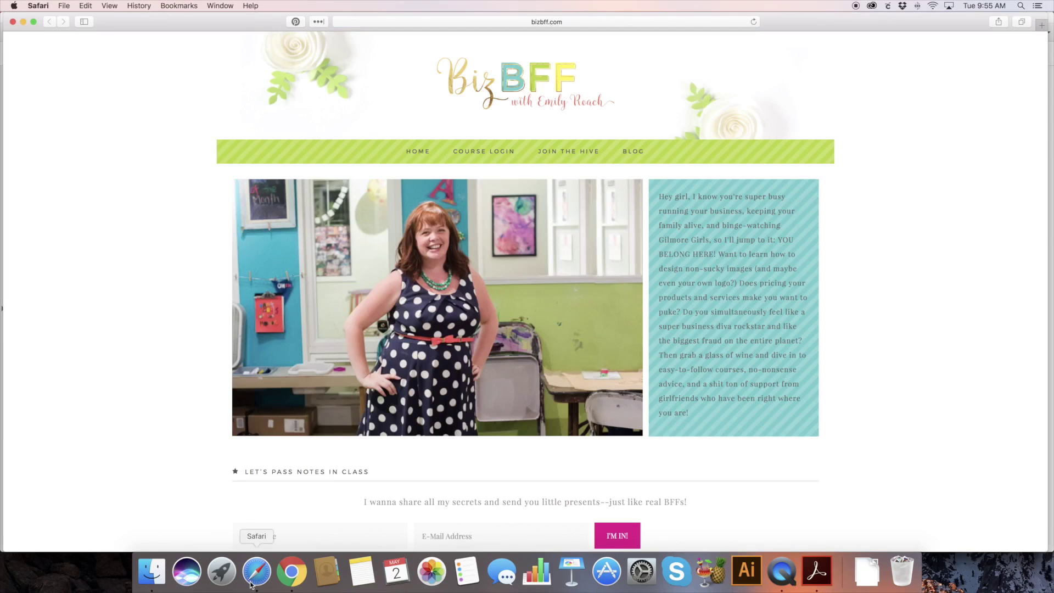
{"action": "left_click", "coordinate": [283, 580]}
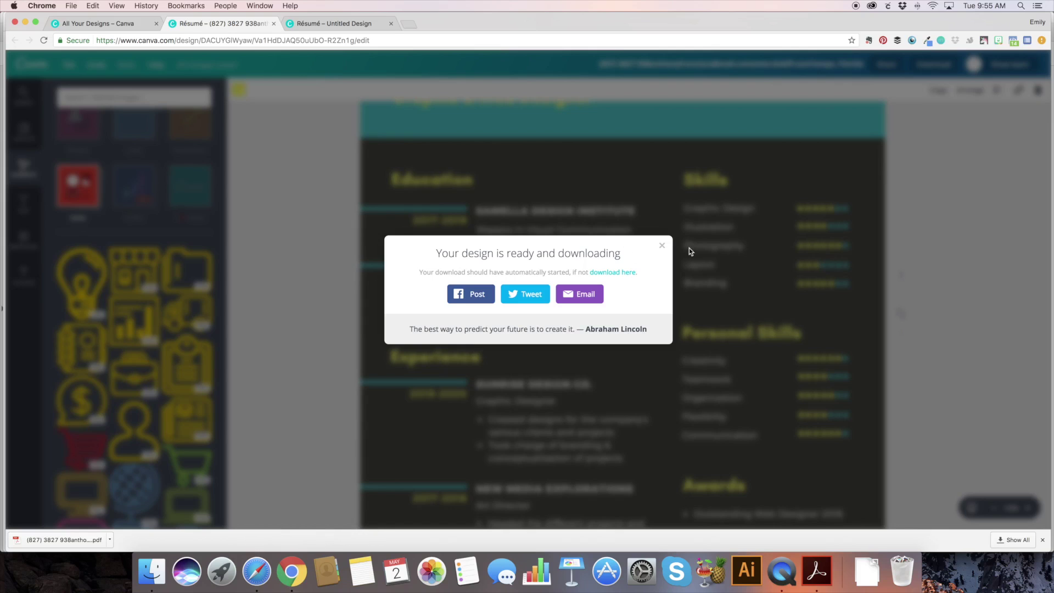
- Close the download notice, undo a stray change, and bring up the link entry for the Skills heading
{"action": "left_click", "coordinate": [662, 247]}
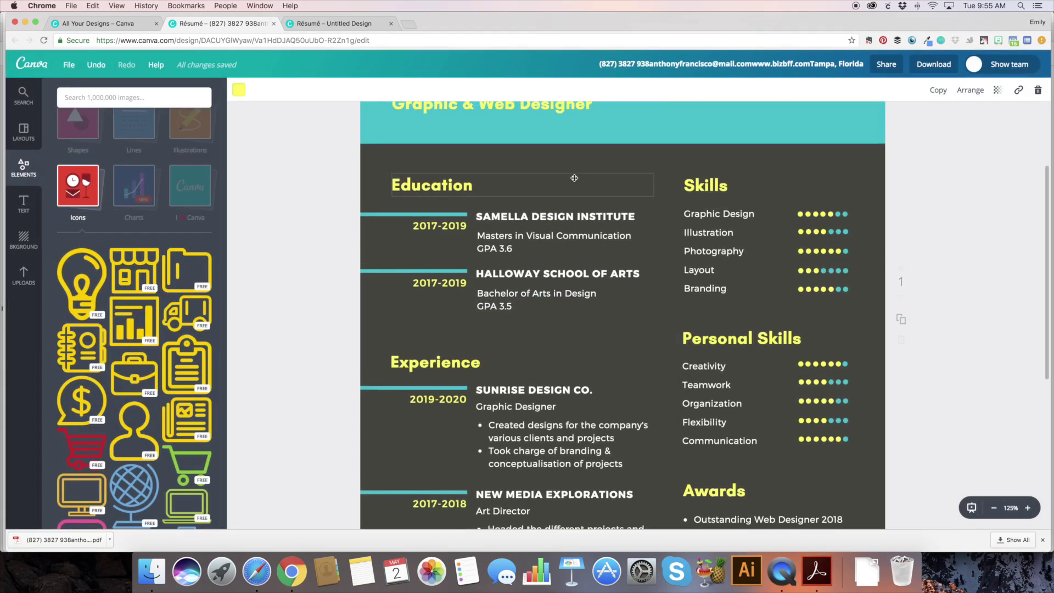
{"action": "scroll", "coordinate": [575, 200], "scroll_direction": "up", "scroll_amount": 5}
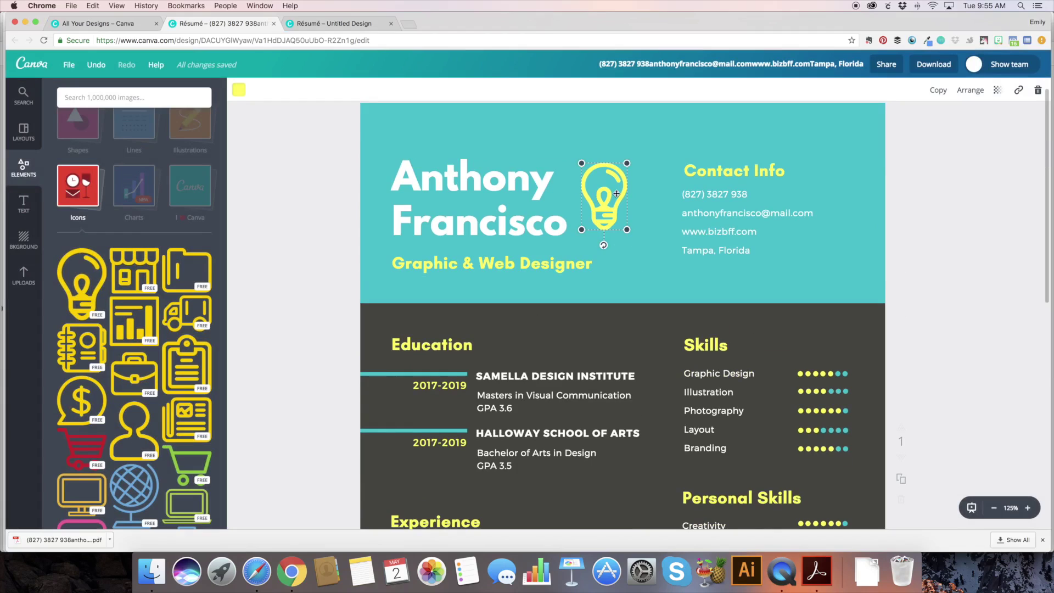
{"action": "left_click", "coordinate": [715, 234]}
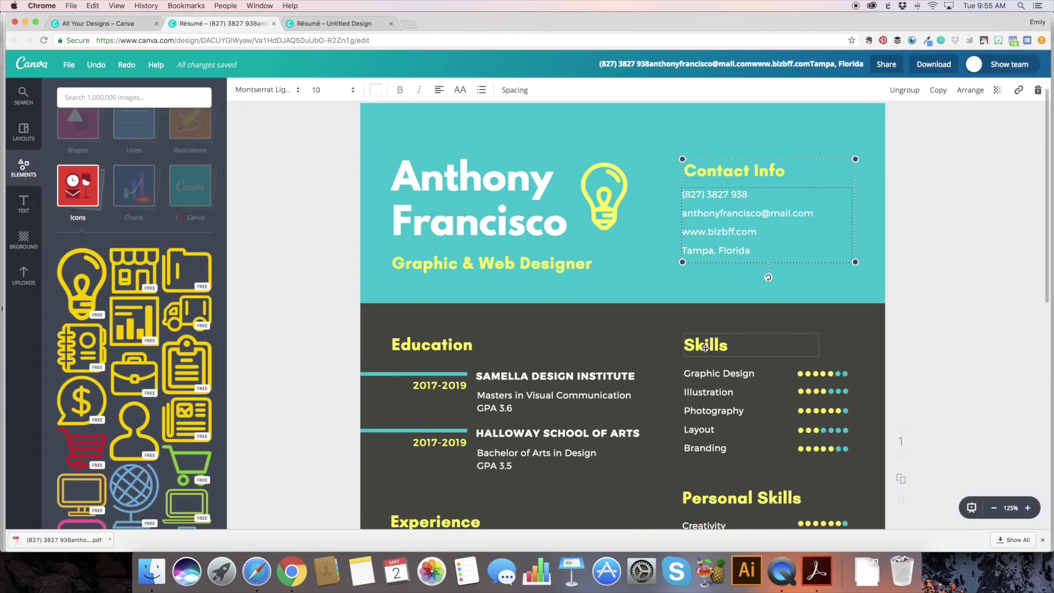
{"action": "key", "text": "super+z"}
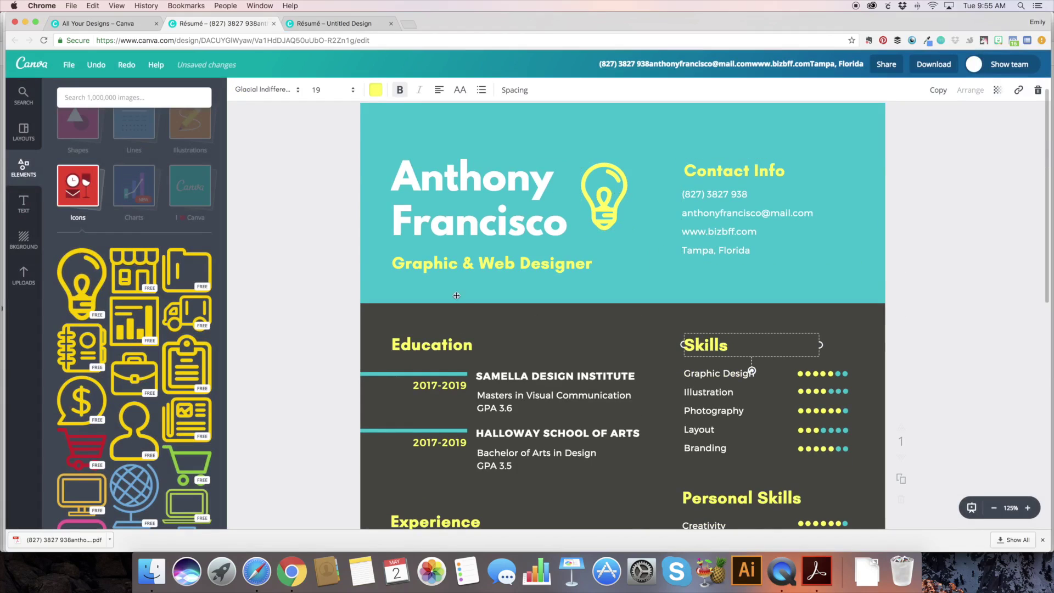
{"action": "left_click", "coordinate": [1018, 90]}
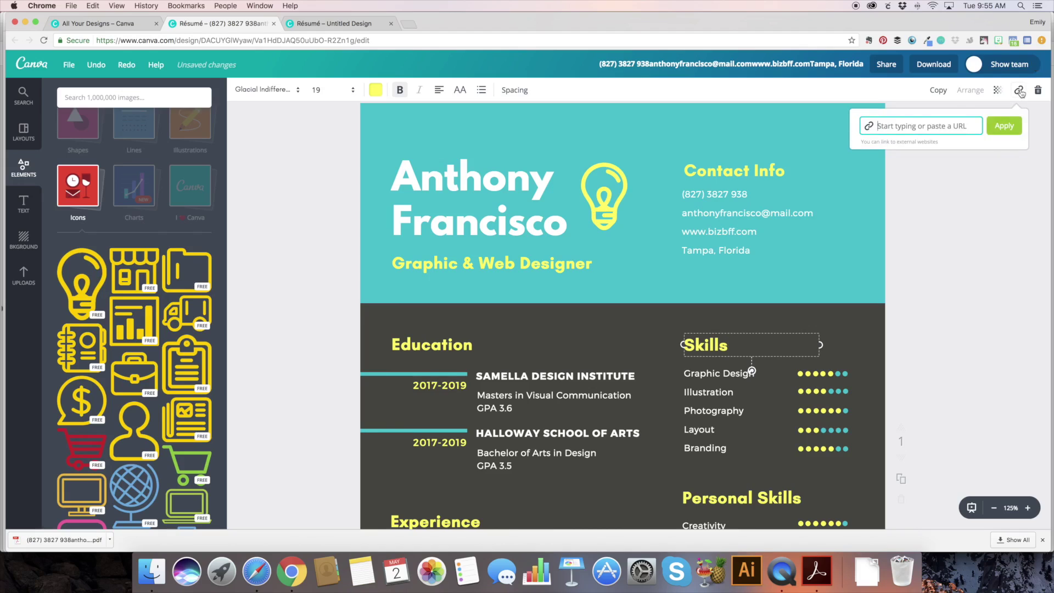